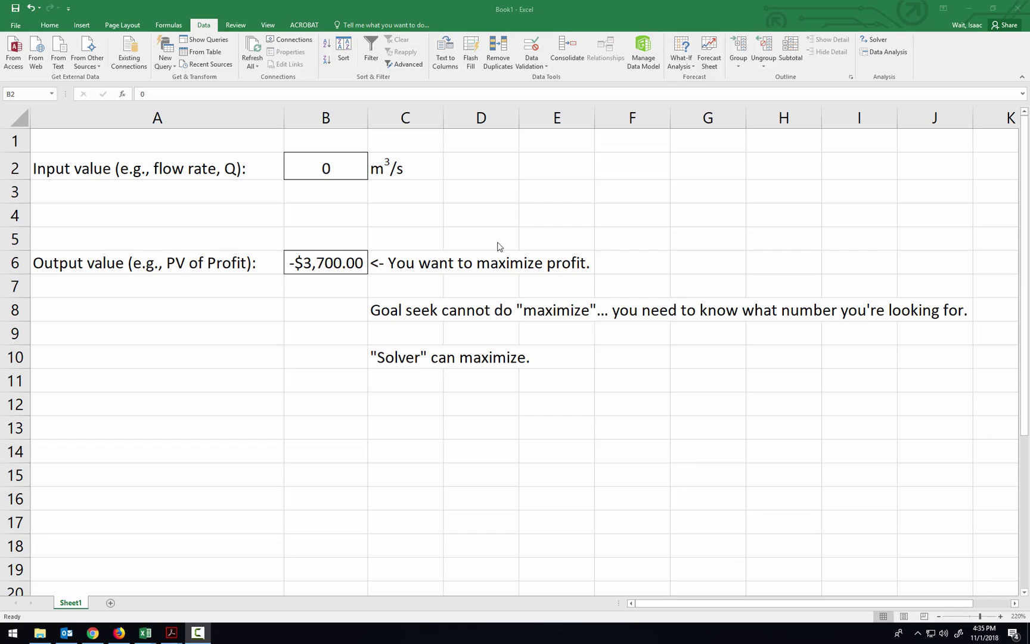
# - Enter flow rates 0.1, 0.2, then 0.3 in B2, watching B6 profit reach -$284.35
pyautogui.click(326, 263)
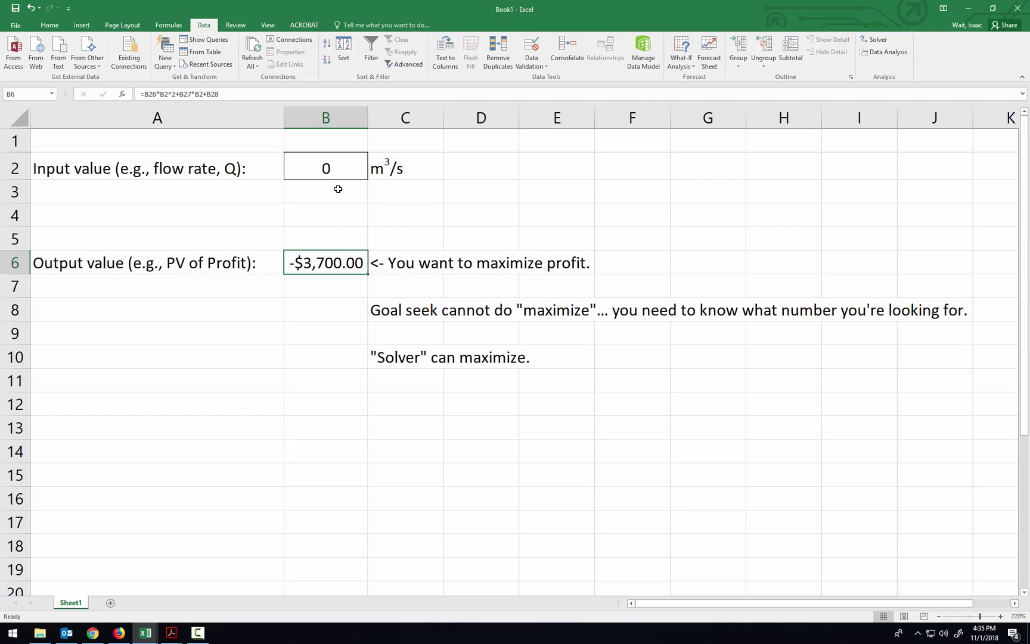
pyautogui.click(336, 167)
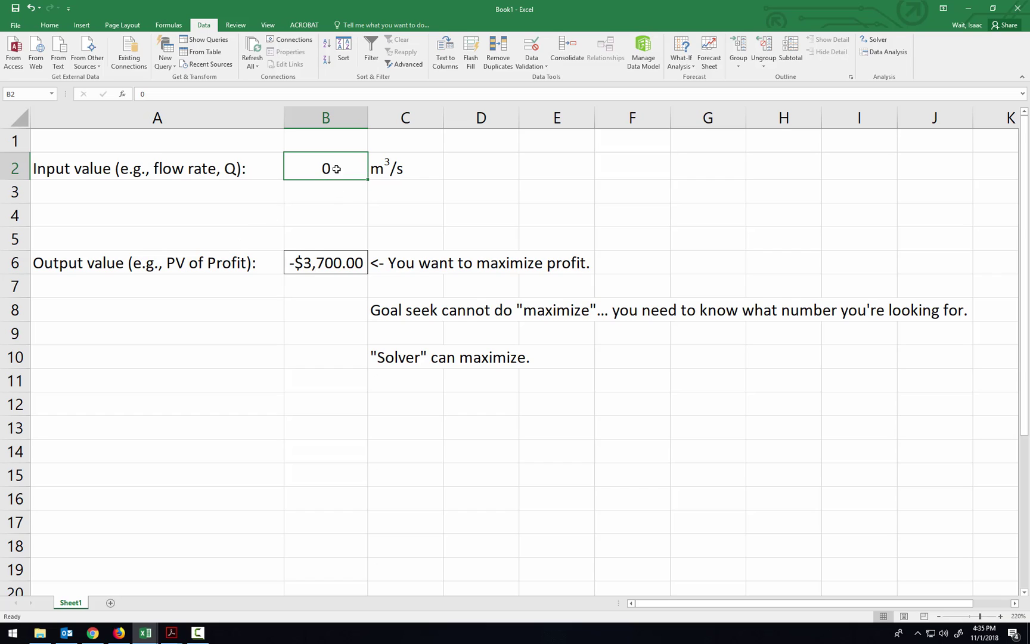
pyautogui.write('0.1')
pyautogui.press('Return')
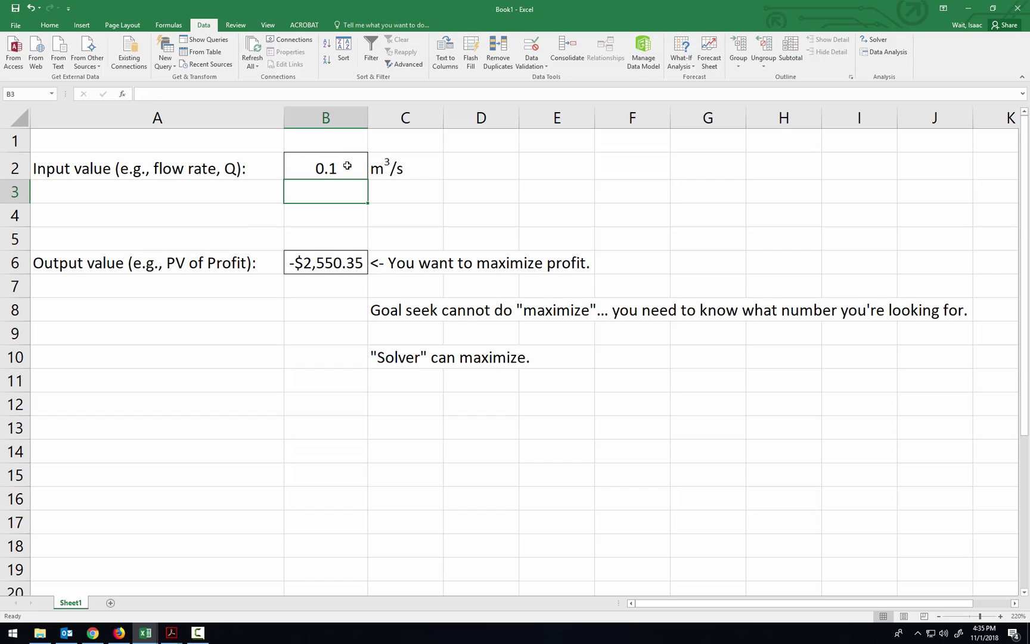
pyautogui.click(347, 165)
pyautogui.write('0.2')
pyautogui.press('Return')
pyautogui.click(348, 166)
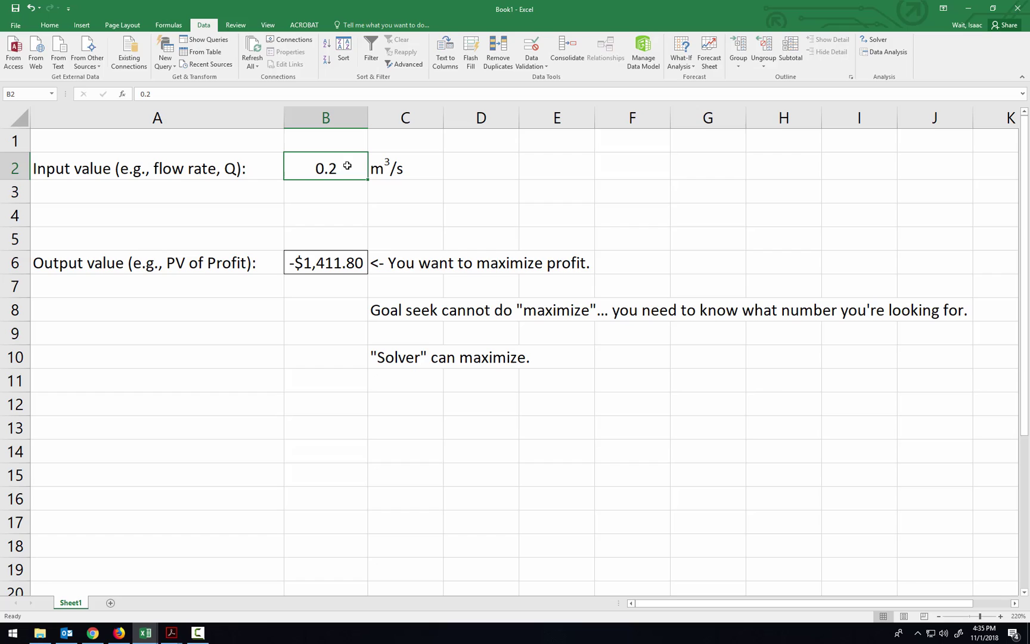
pyautogui.write('0.3')
pyautogui.press('Return')
pyautogui.click(347, 165)
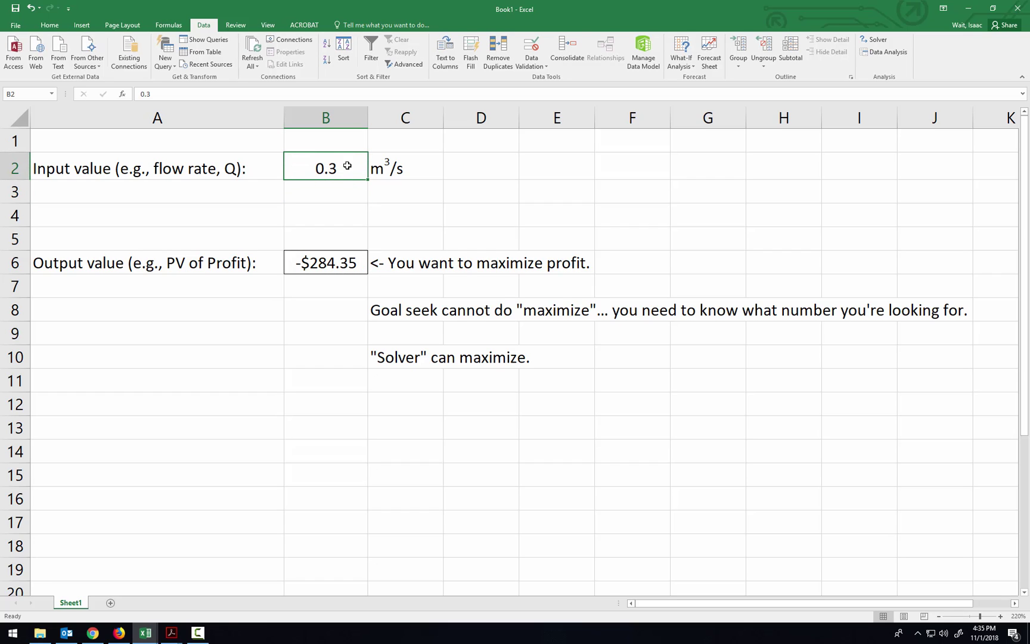
pyautogui.click(329, 263)
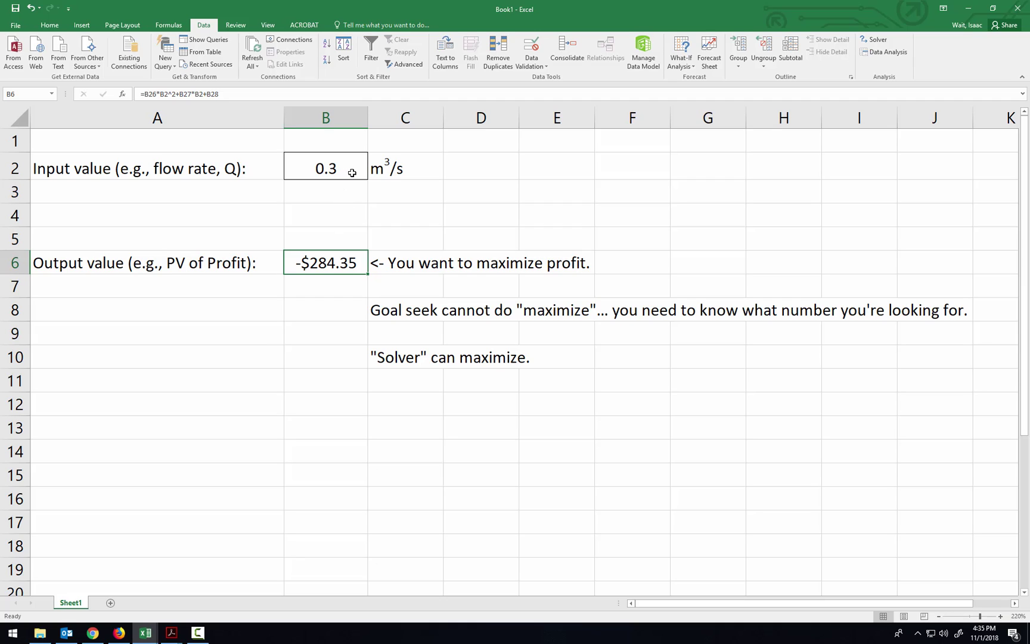
pyautogui.click(686, 65)
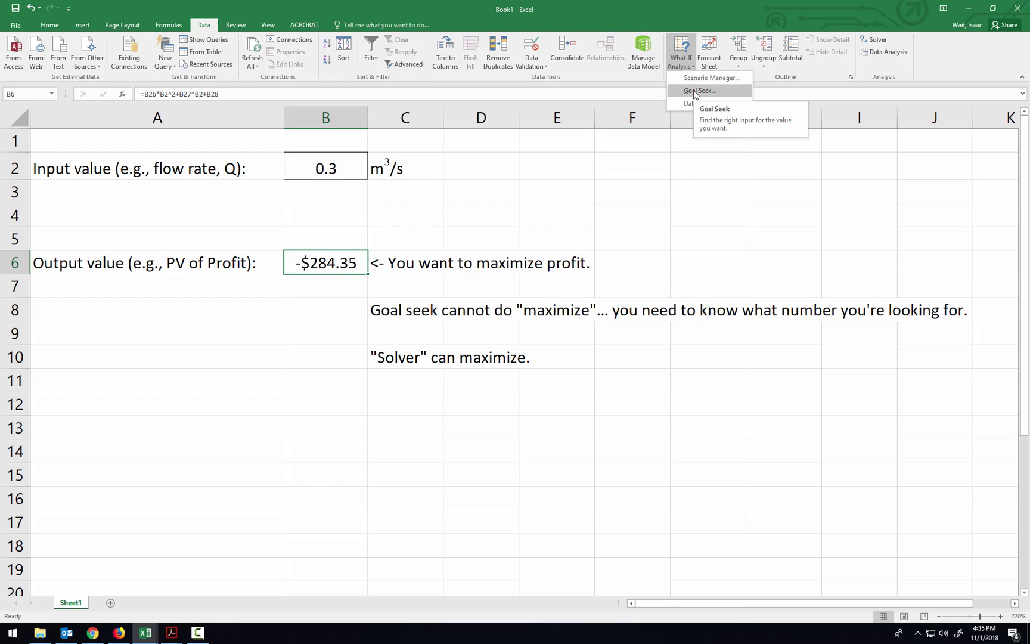
pyautogui.click(695, 91)
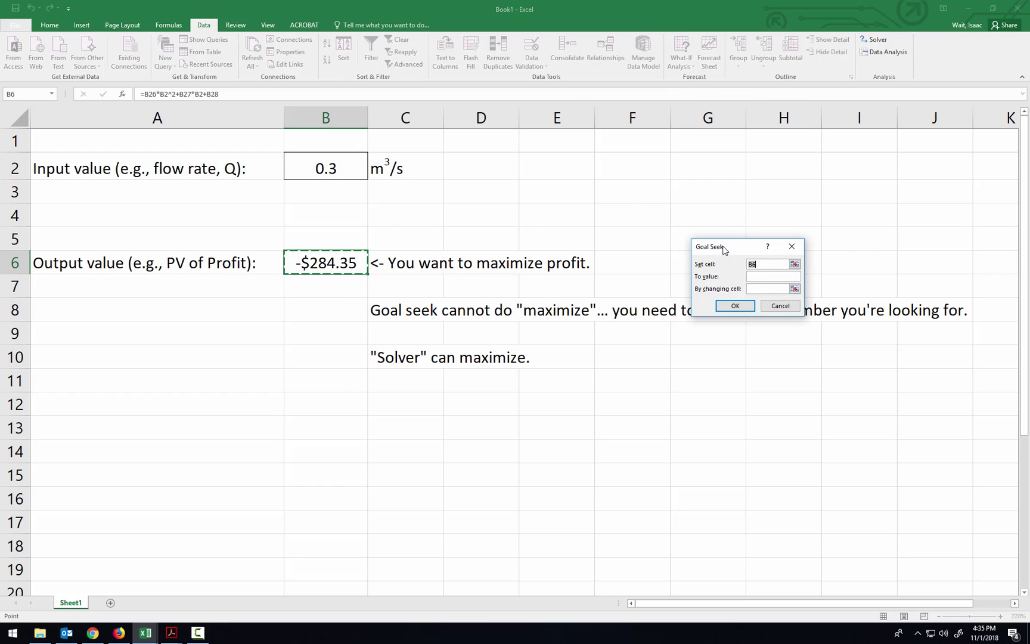
pyautogui.moveTo(723, 249); pyautogui.dragTo(503, 147)
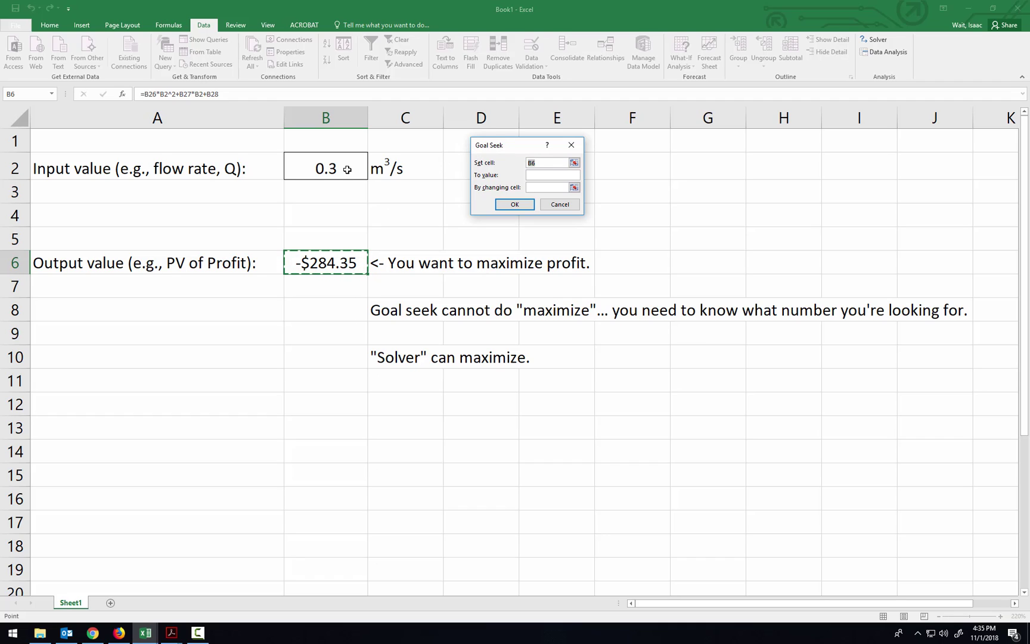
pyautogui.click(532, 176)
pyautogui.click(561, 205)
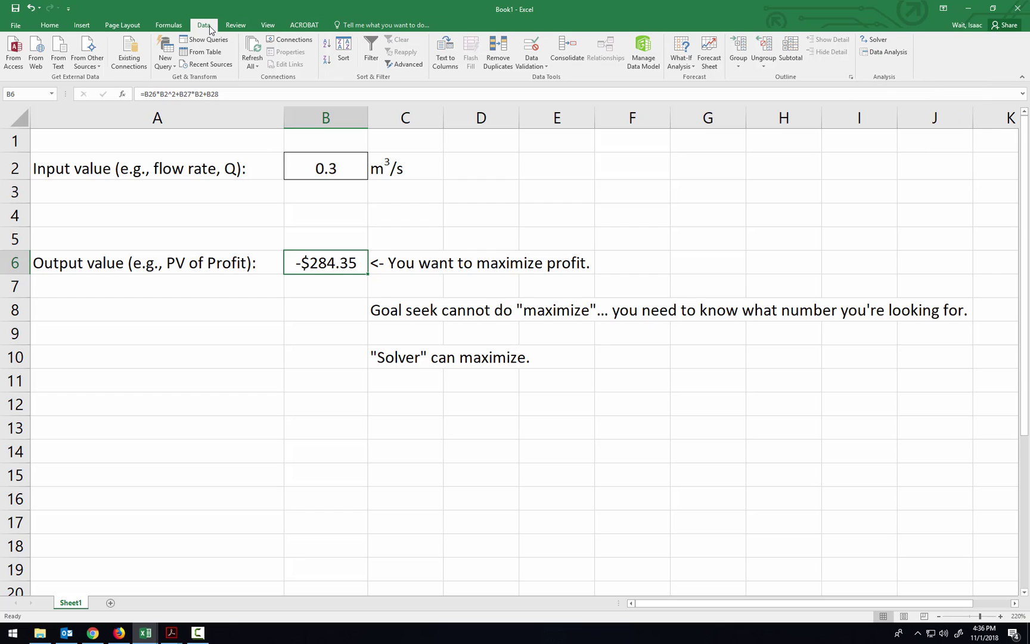
# - Tick Solver Add-in in Excel Options' Excel Add-ins list and confirm
pyautogui.click(12, 28)
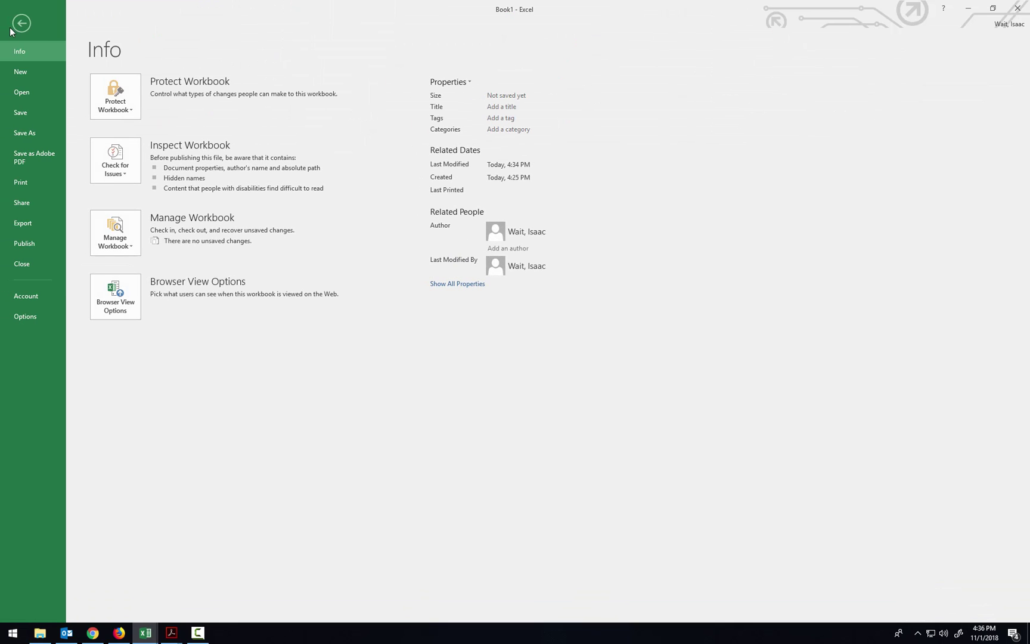
pyautogui.click(41, 322)
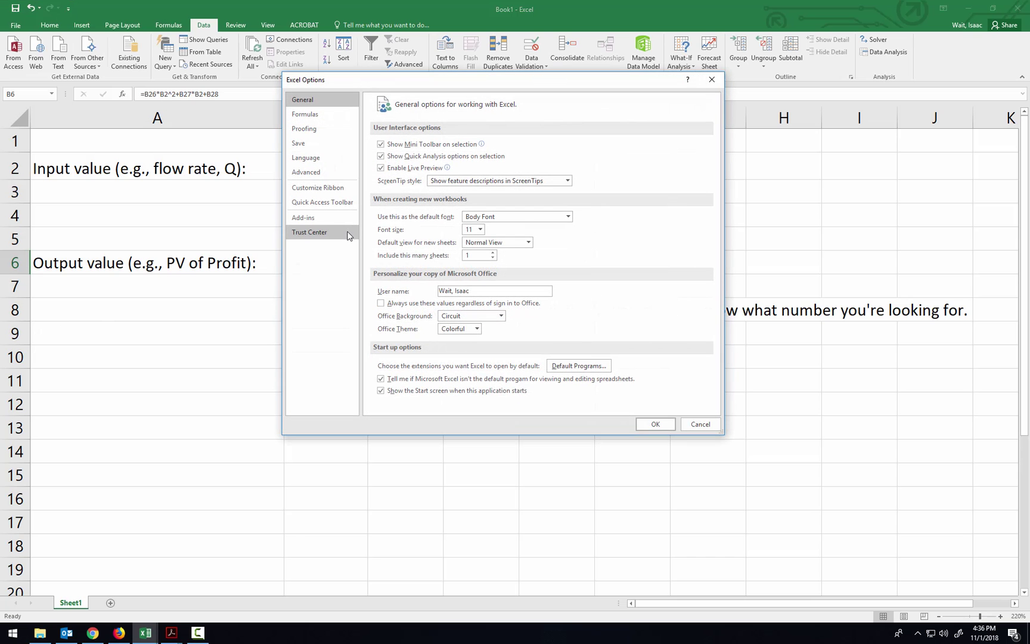
pyautogui.click(311, 217)
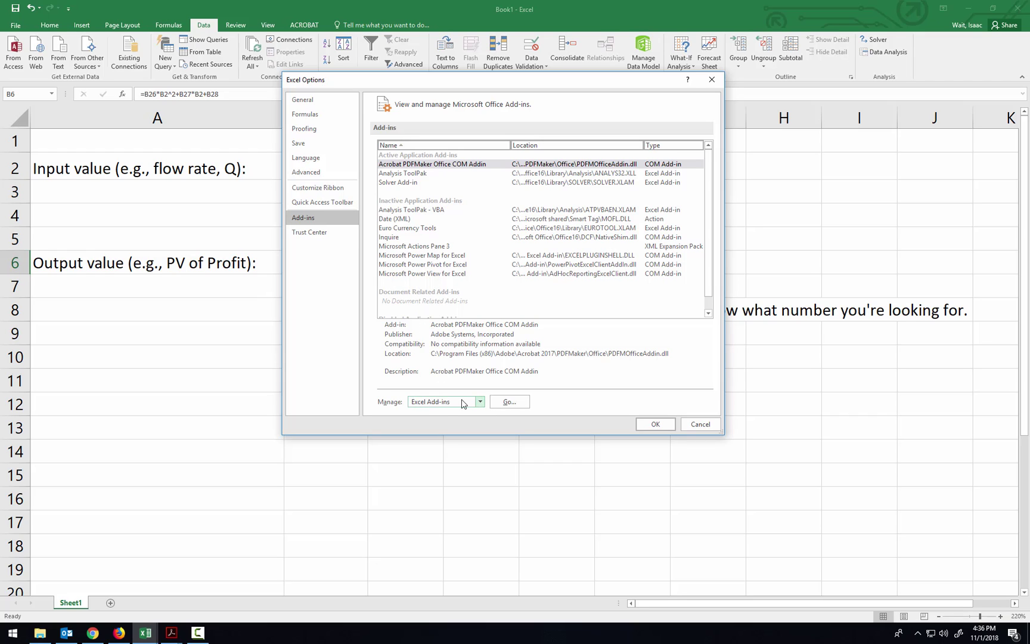
pyautogui.click(510, 402)
pyautogui.click(459, 126)
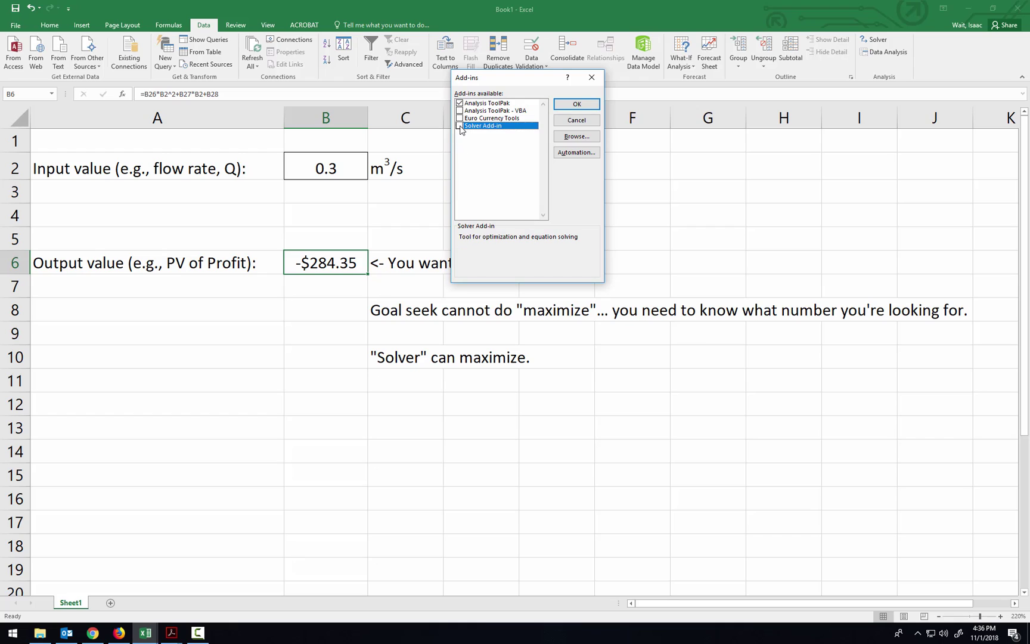
pyautogui.click(580, 105)
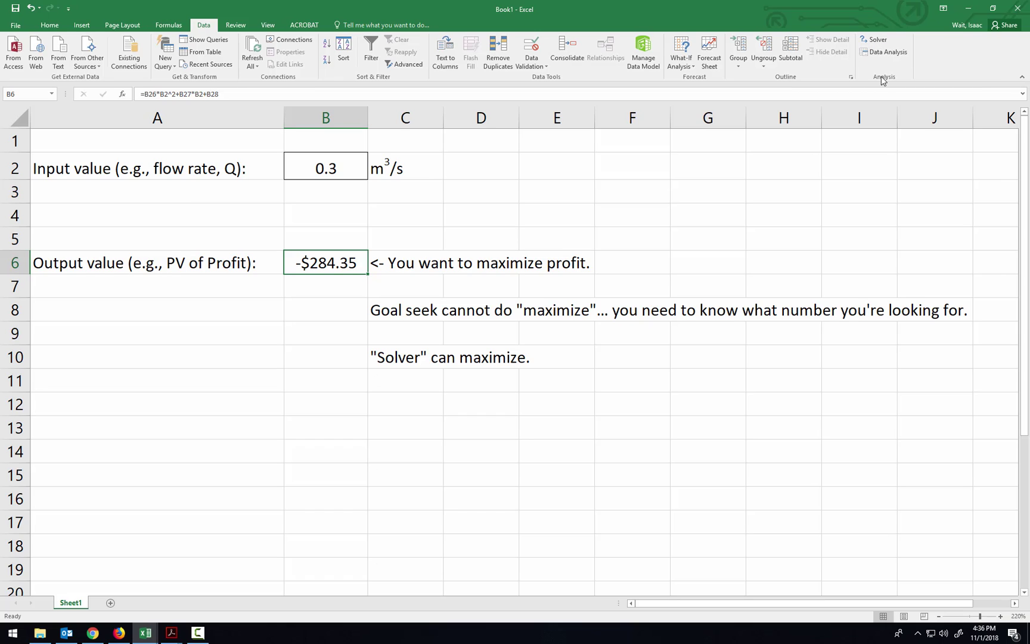
# - Run Solver to maximize B6 by varying B2, converging on a flow rate of 10.407207
pyautogui.click(886, 43)
pyautogui.moveTo(659, 161); pyautogui.dragTo(232, 301)
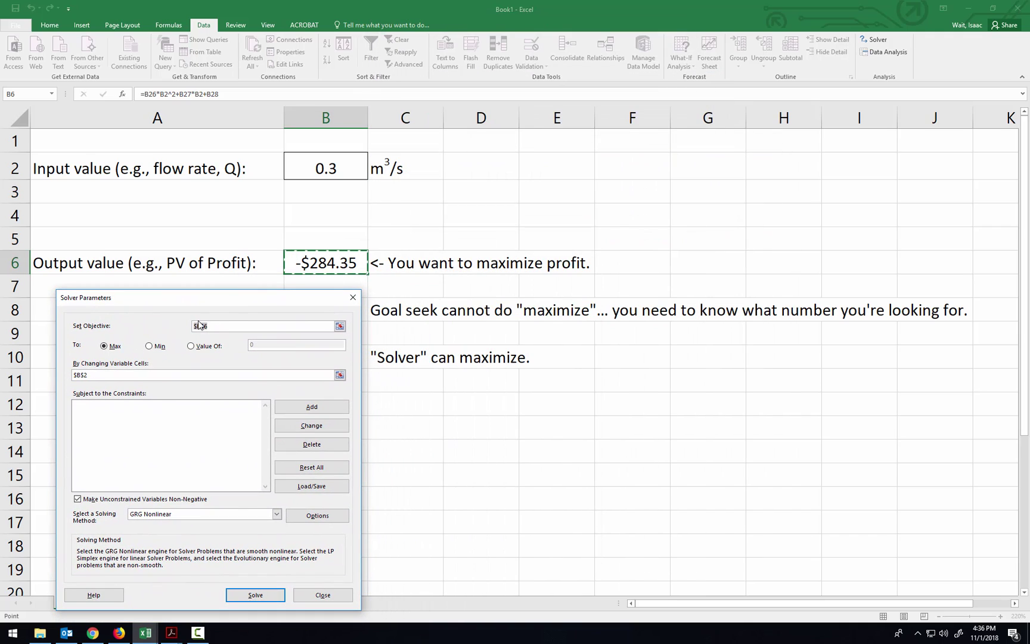
pyautogui.click(323, 264)
pyautogui.click(340, 375)
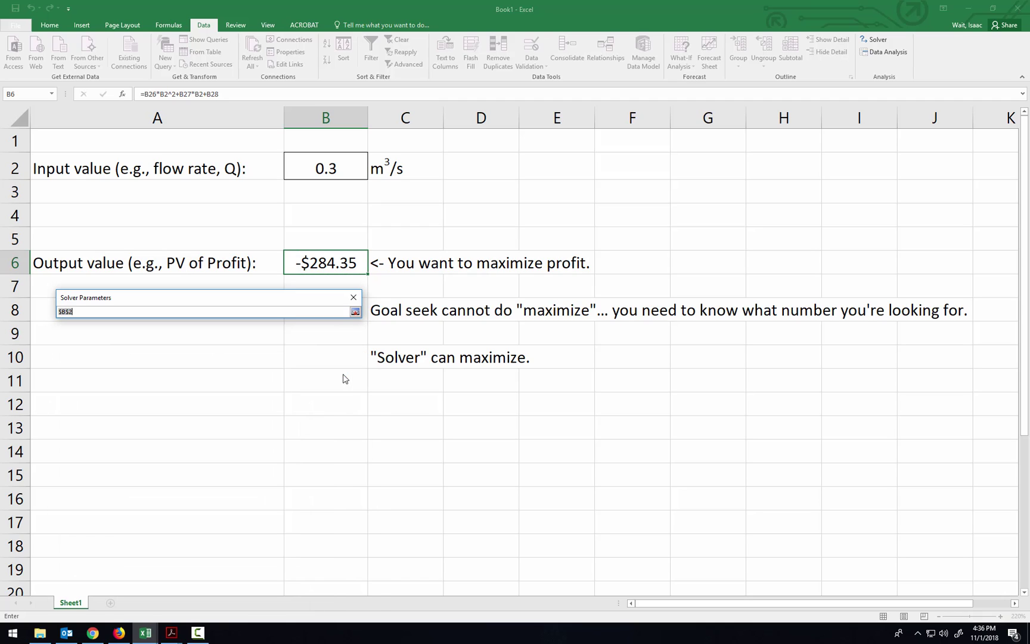
pyautogui.click(346, 168)
pyautogui.click(356, 312)
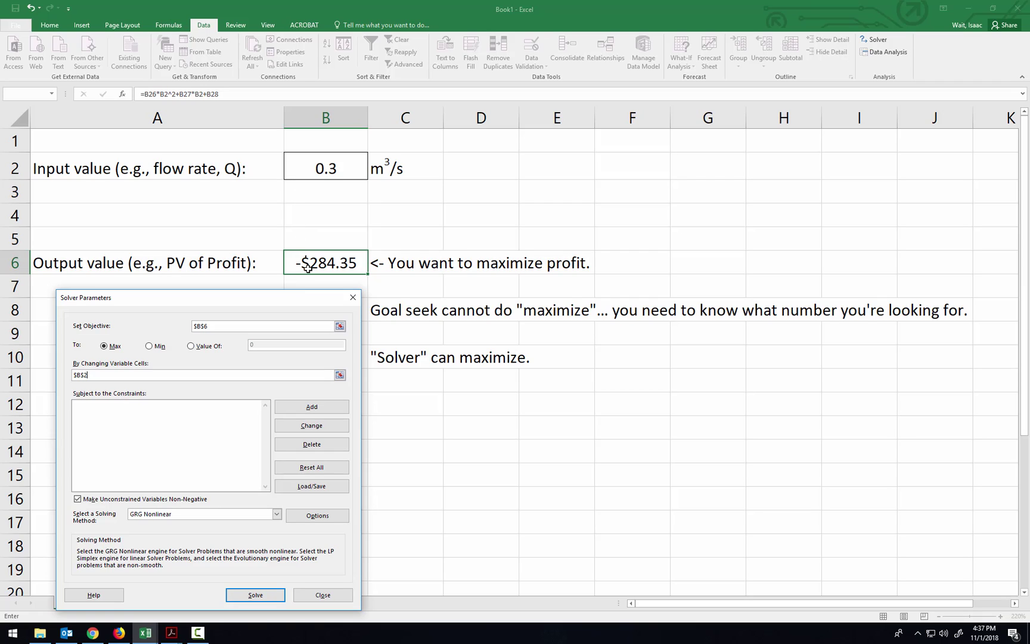
pyautogui.click(256, 595)
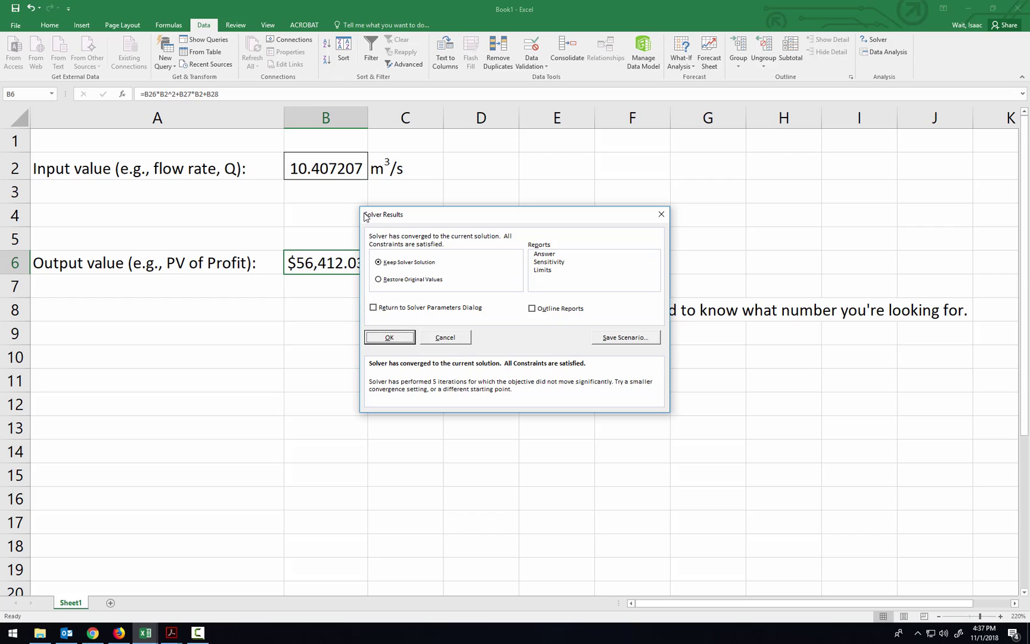
# - Keep Solver's solution and check B2's full value of 10.407207 m³/s
pyautogui.click(384, 337)
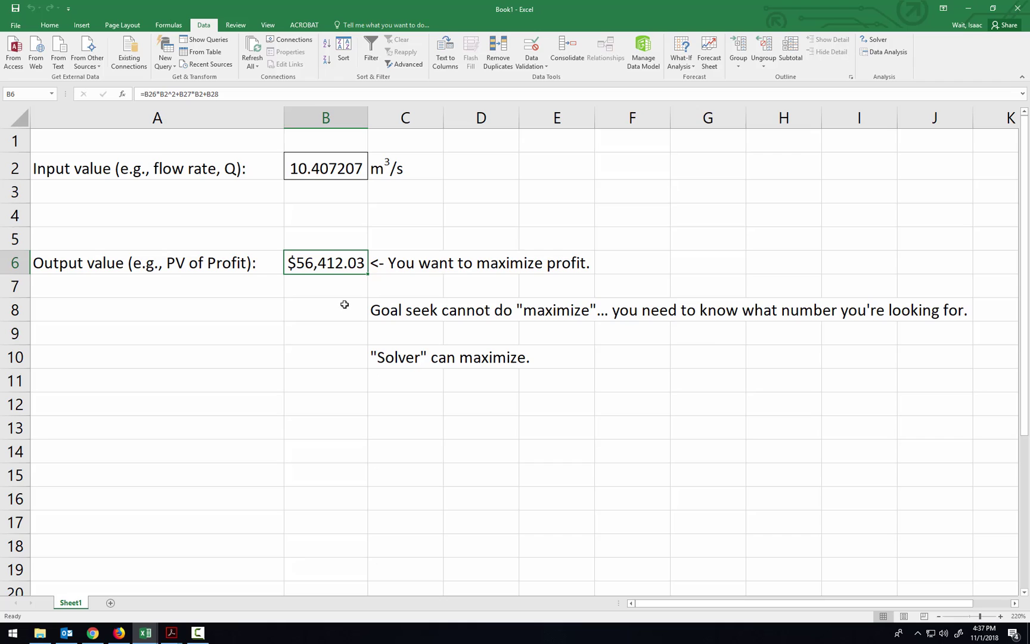
pyautogui.click(332, 172)
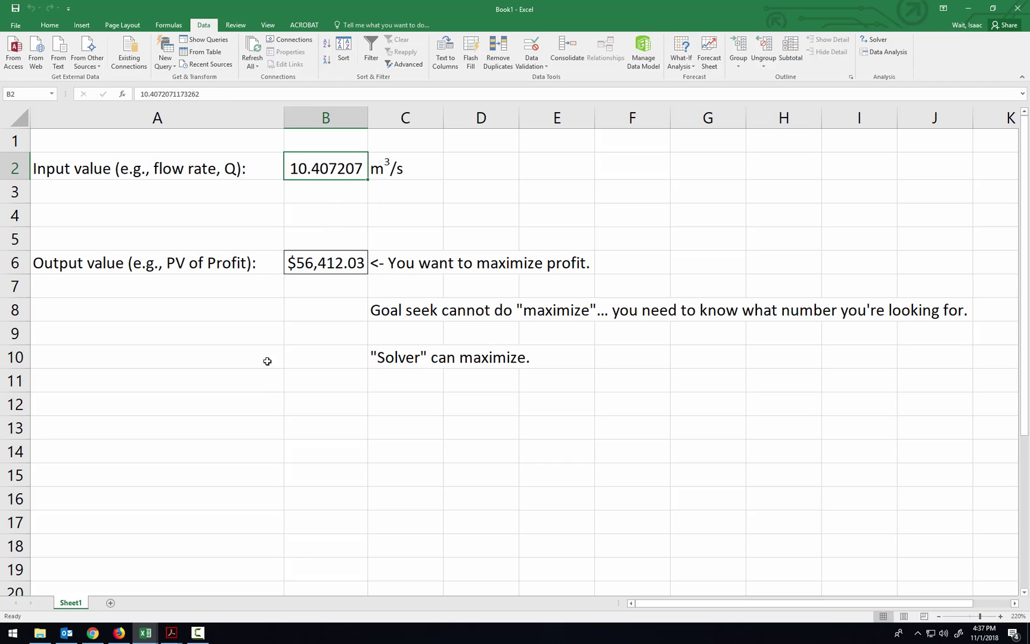
# - Enter 'at 10.4 m3/s the profit was 56,412.03' in cell B13
pyautogui.click(314, 417)
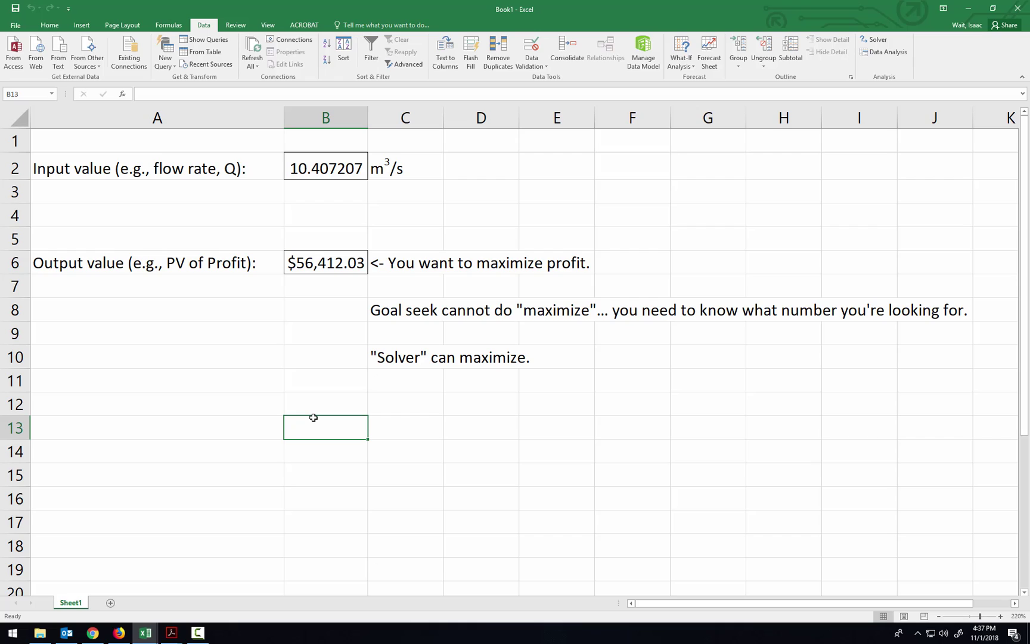
pyautogui.write('at 10')
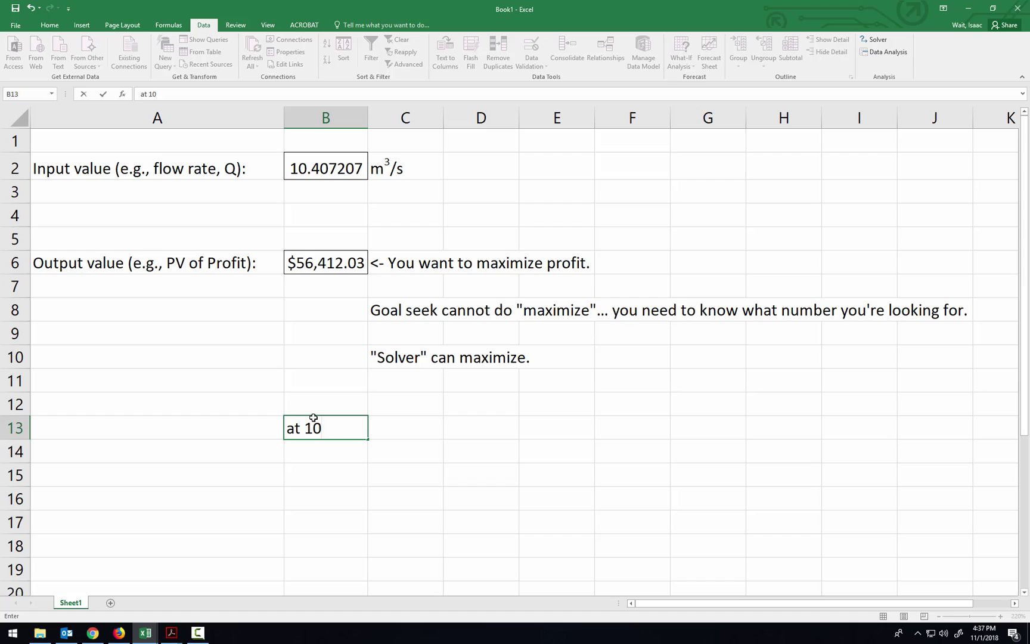
pyautogui.write('.4 m3/s the profi')
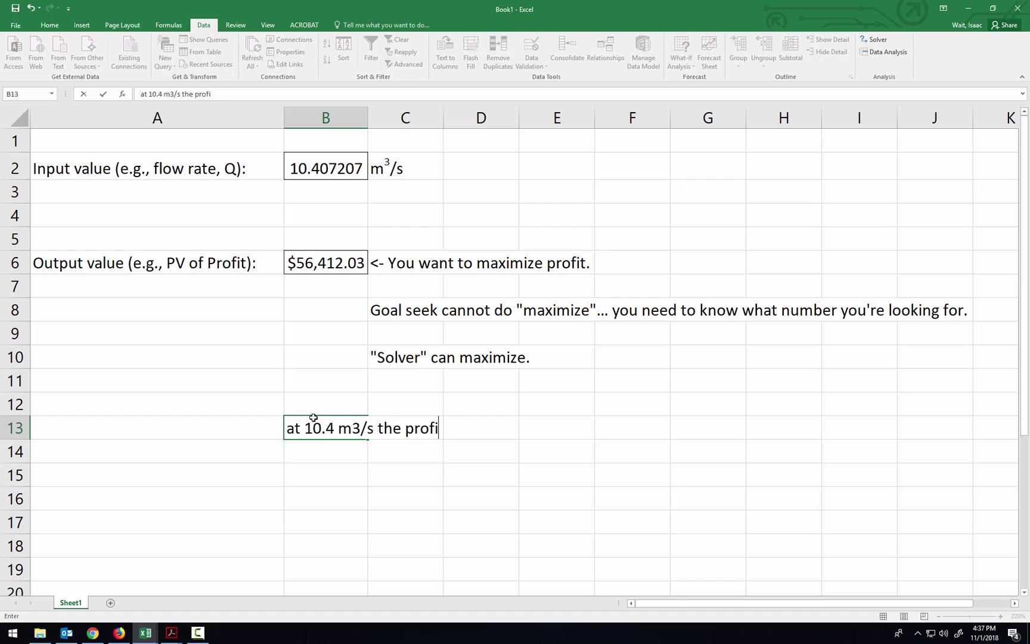
pyautogui.write('t was 56,412.03')
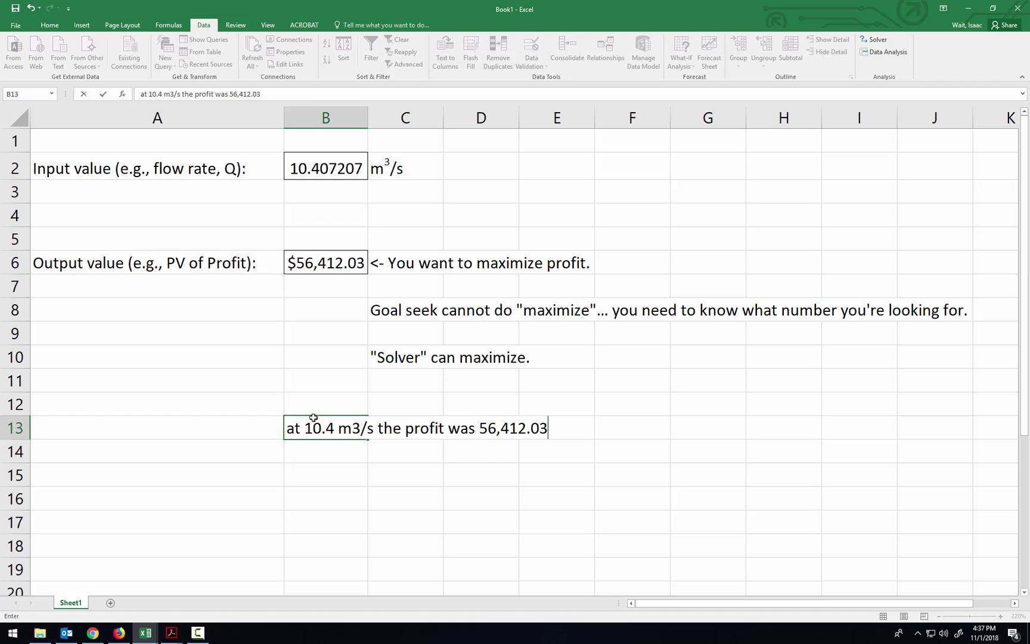
pyautogui.press('Return')
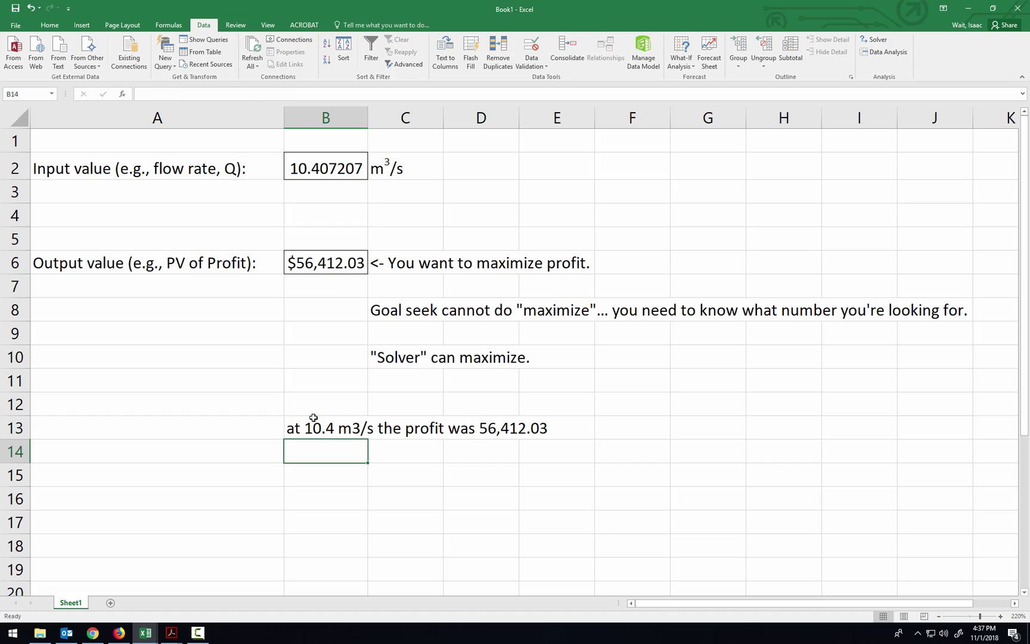
# - Set B2 to 9 and check the profit in B6 drops to $55,313.00
pyautogui.click(346, 167)
pyautogui.write('9')
pyautogui.press('Return')
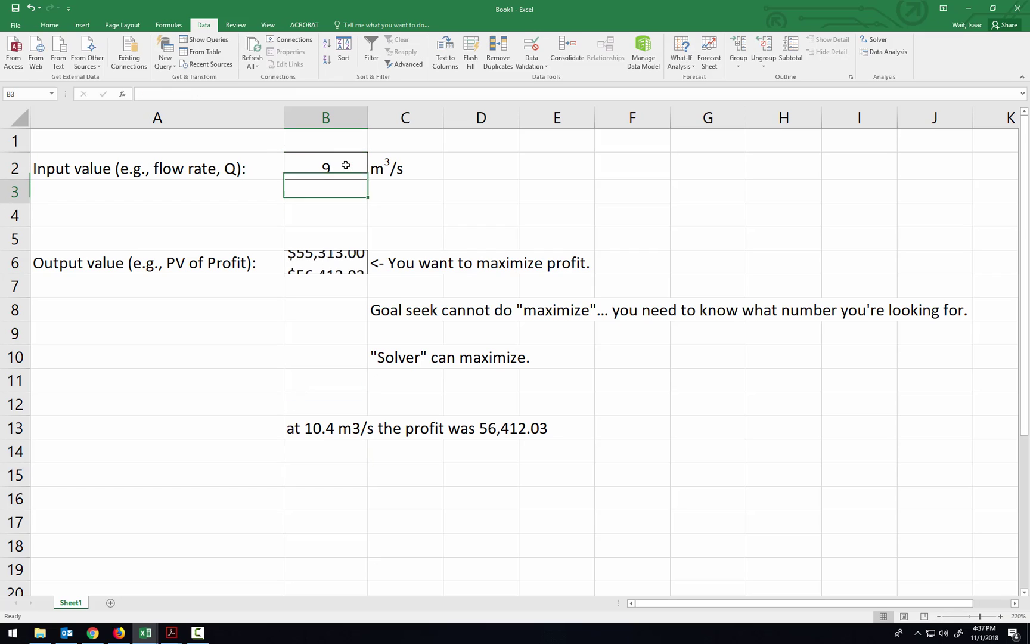
pyautogui.click(322, 263)
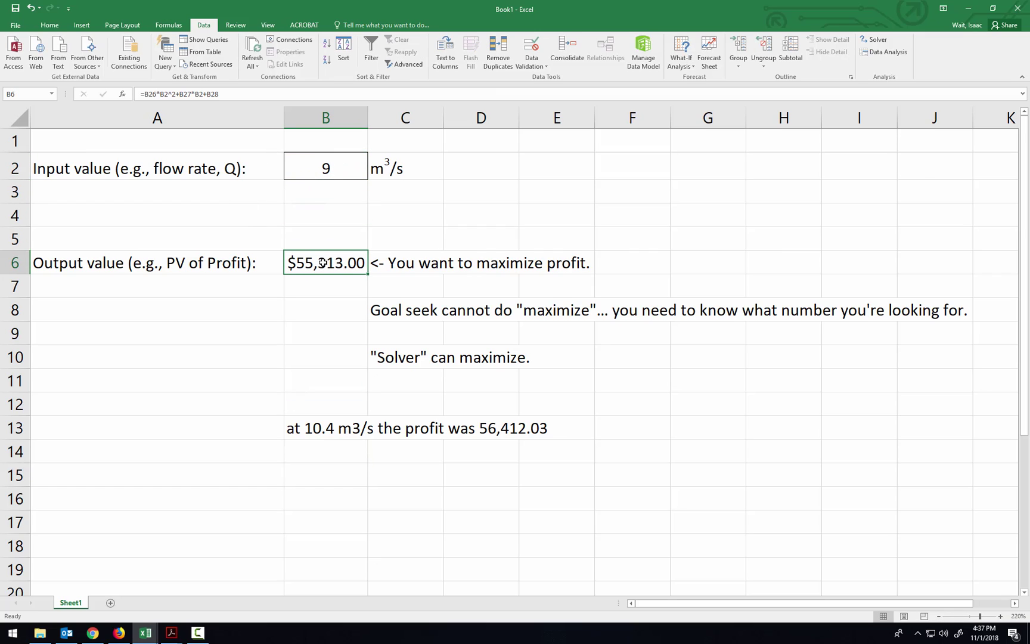
# - Set B2 to 11 and confirm B6 shows $56,217.00, below the Solver maximum
pyautogui.click(338, 161)
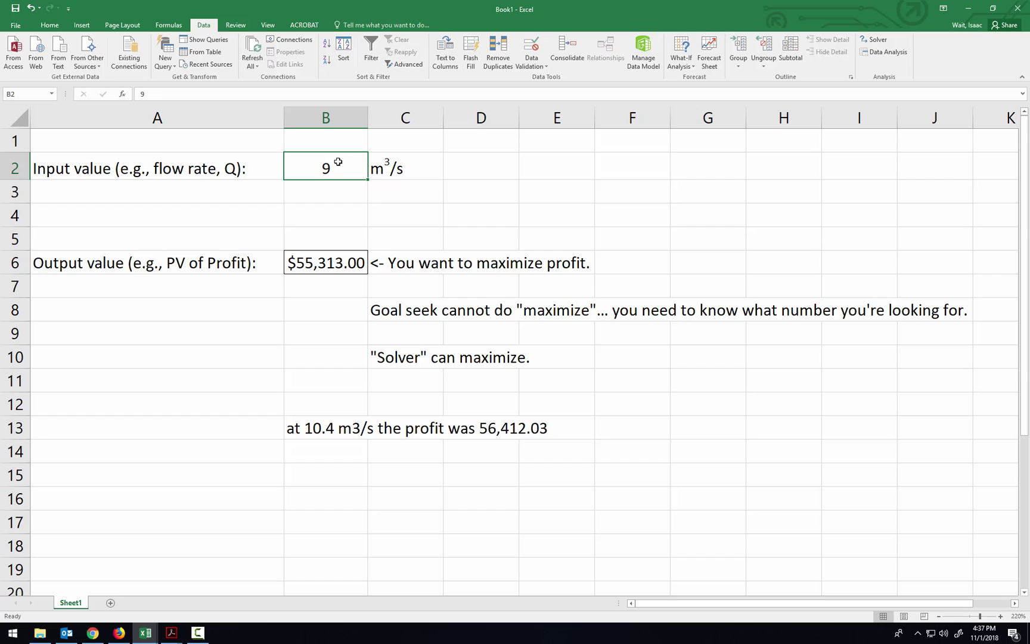
pyautogui.write('11')
pyautogui.press('Return')
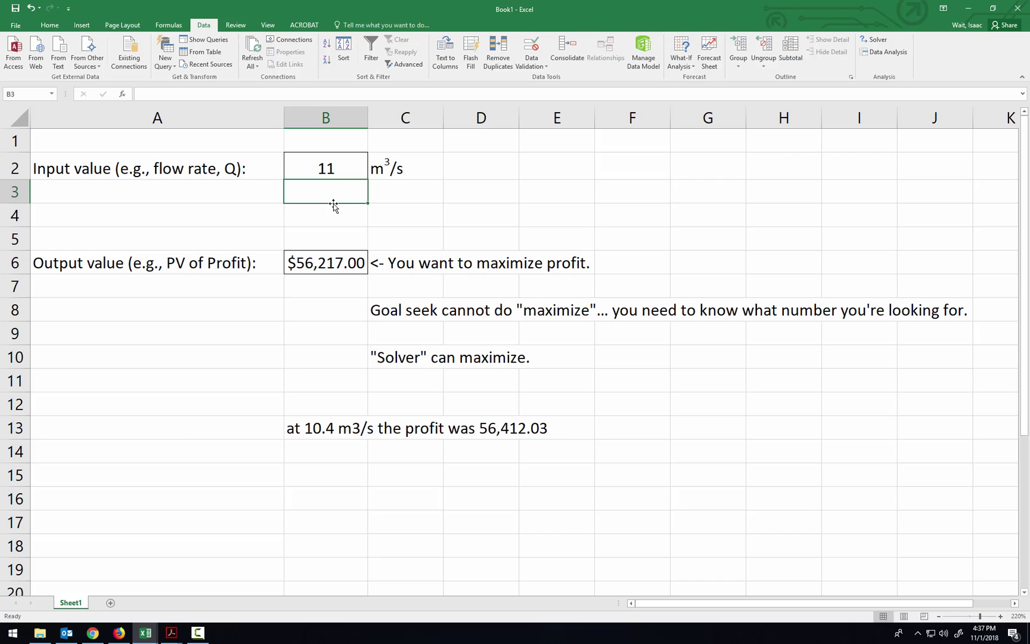
pyautogui.click(324, 174)
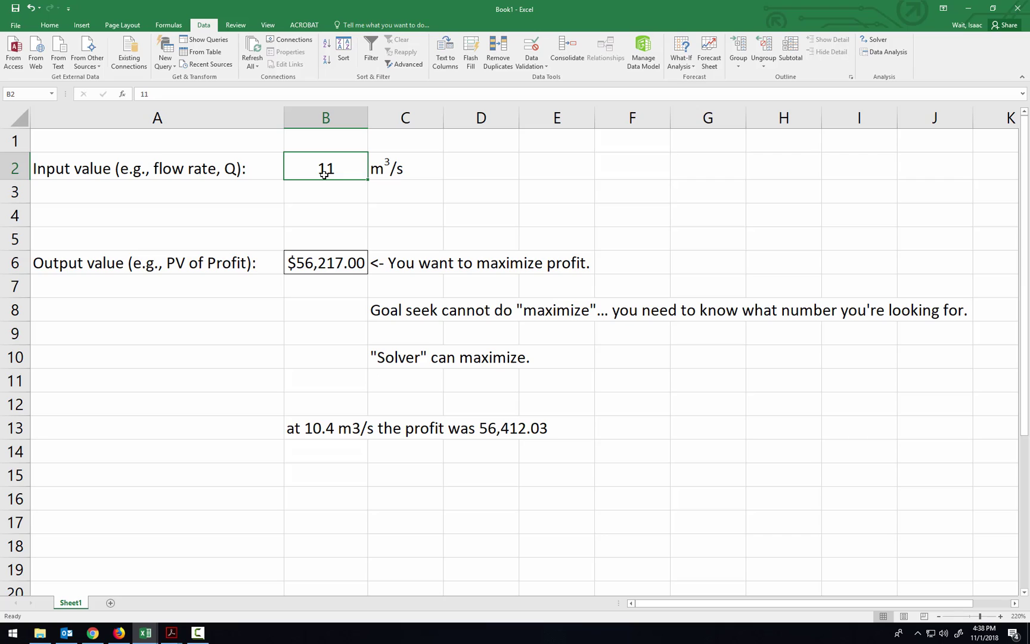
pyautogui.click(318, 263)
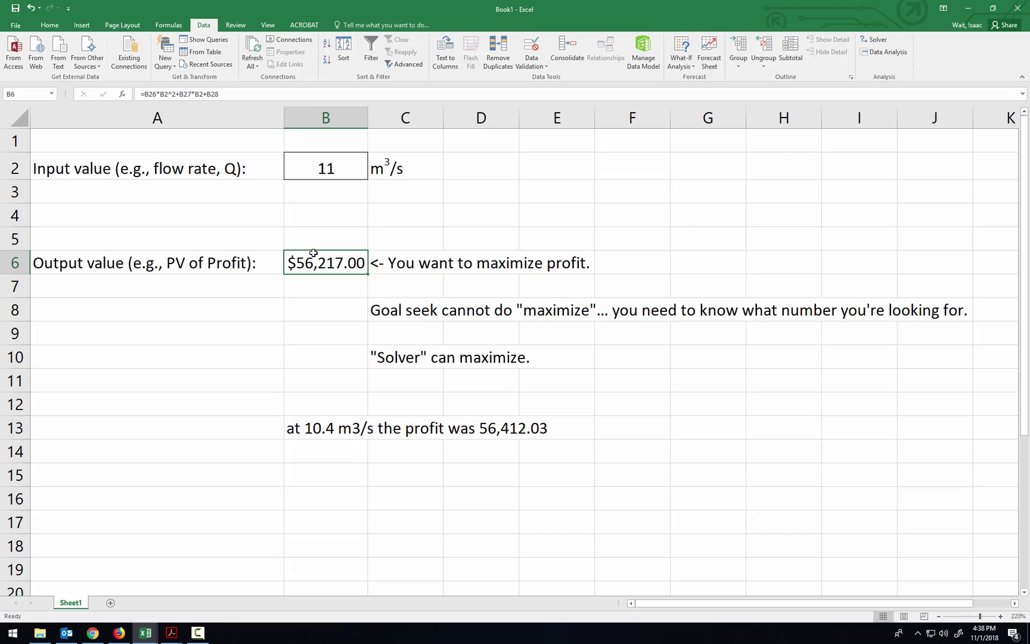
pyautogui.click(197, 633)
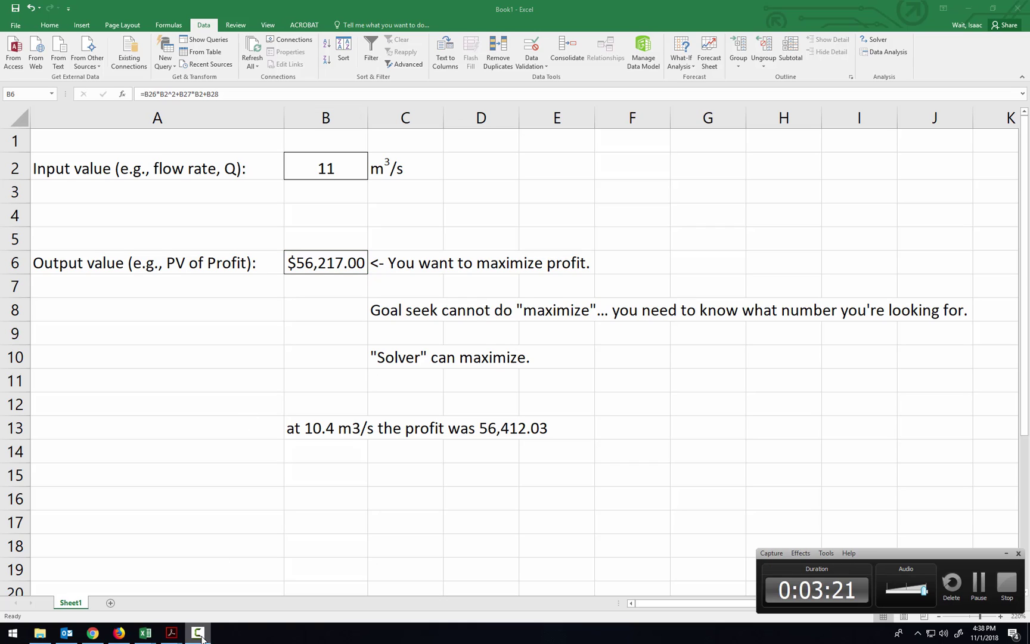